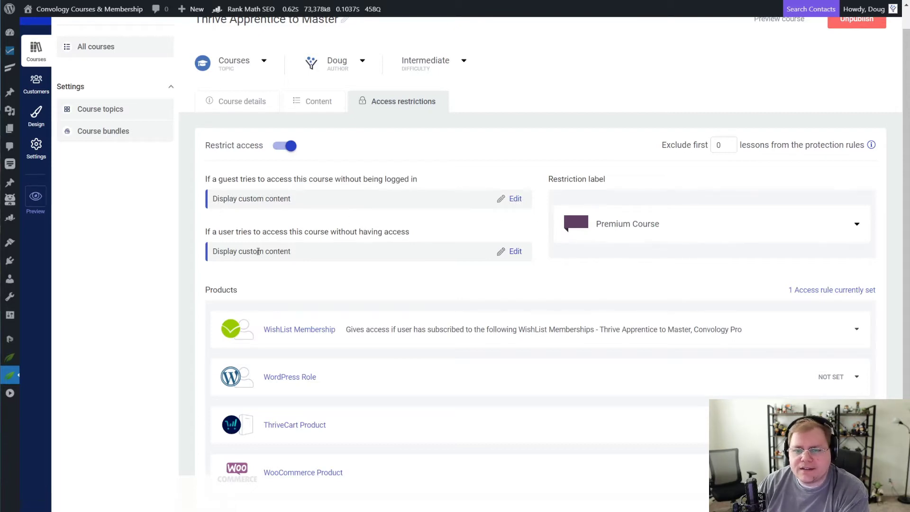
Step: Open the guest rule's restriction settings and expand its restriction-type dropdown
click(515, 198)
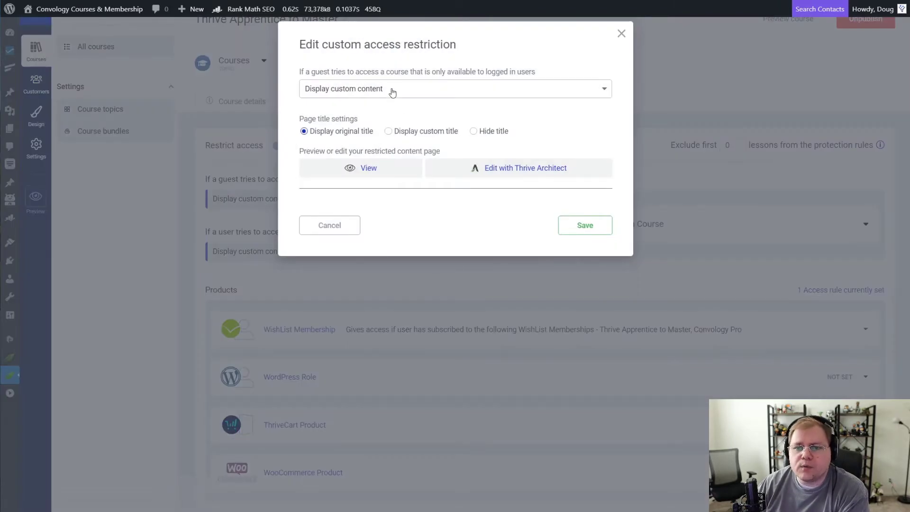
click(417, 90)
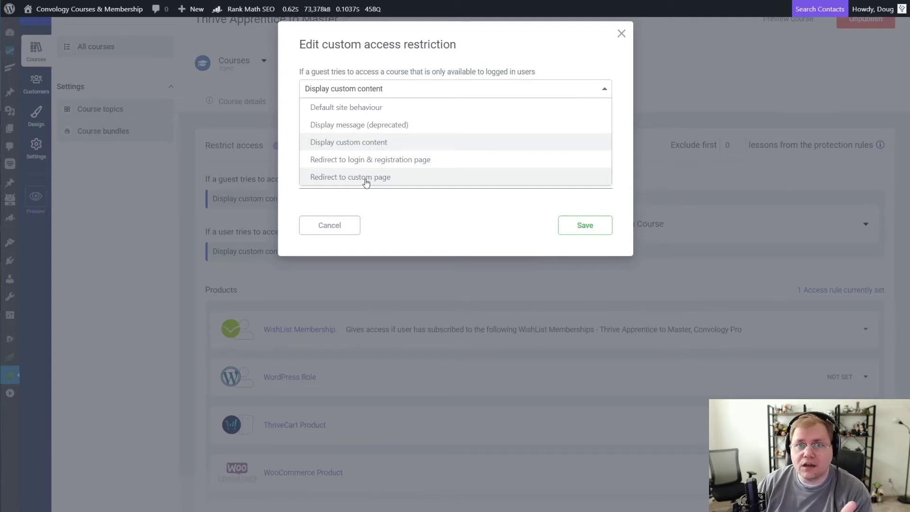
Step: Keep Display custom content for guests, settling on Display original title after trying the other title options
click(368, 143)
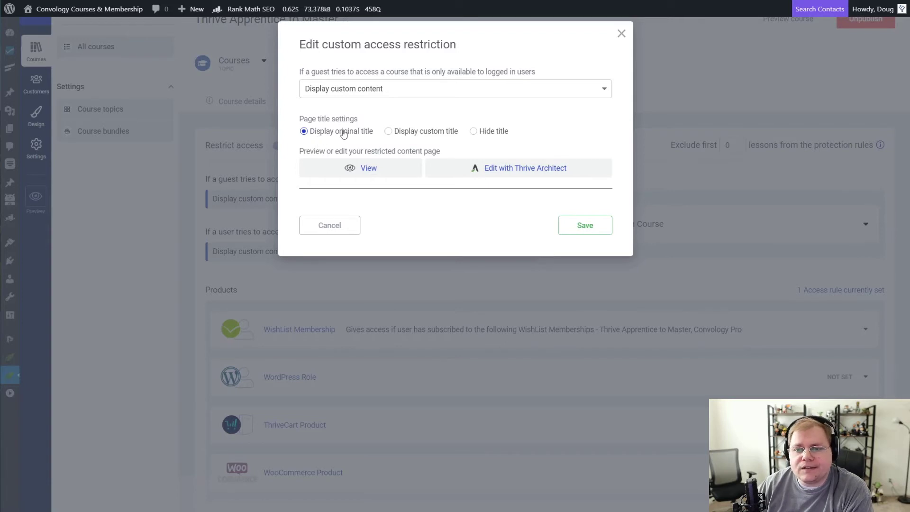
click(406, 135)
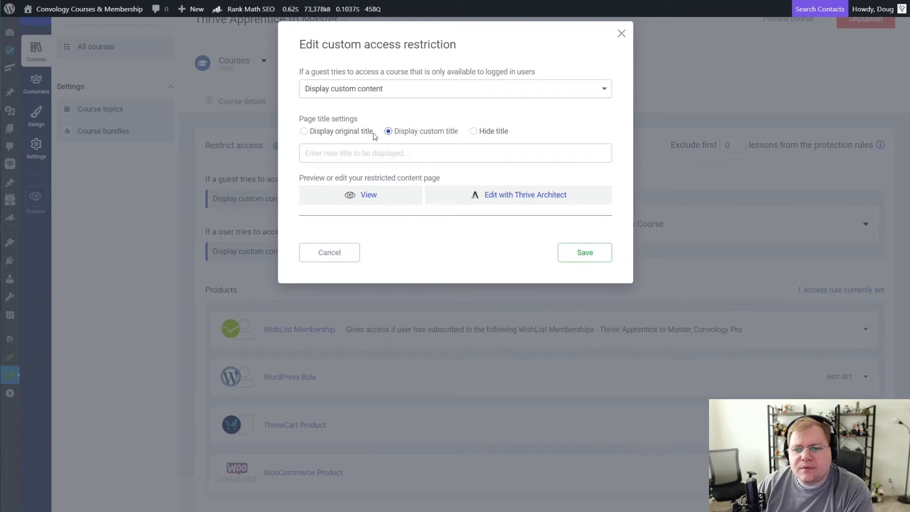
click(335, 134)
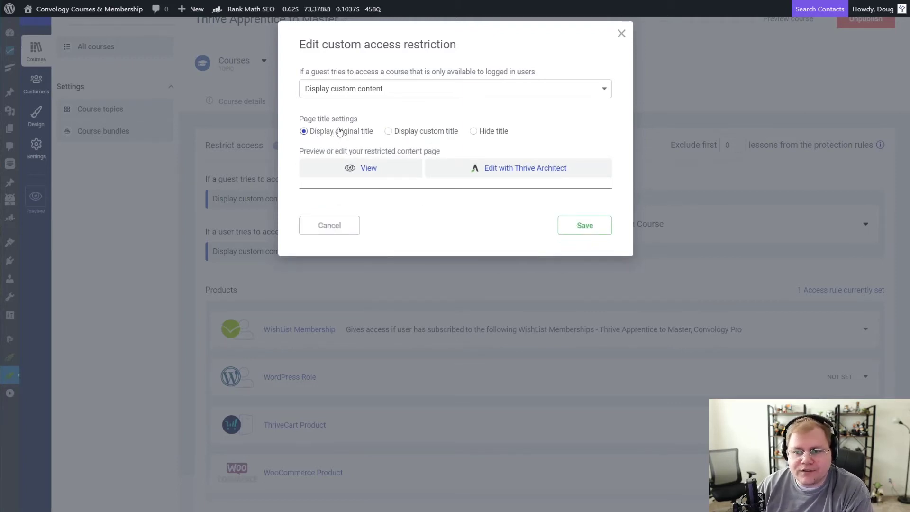
click(474, 132)
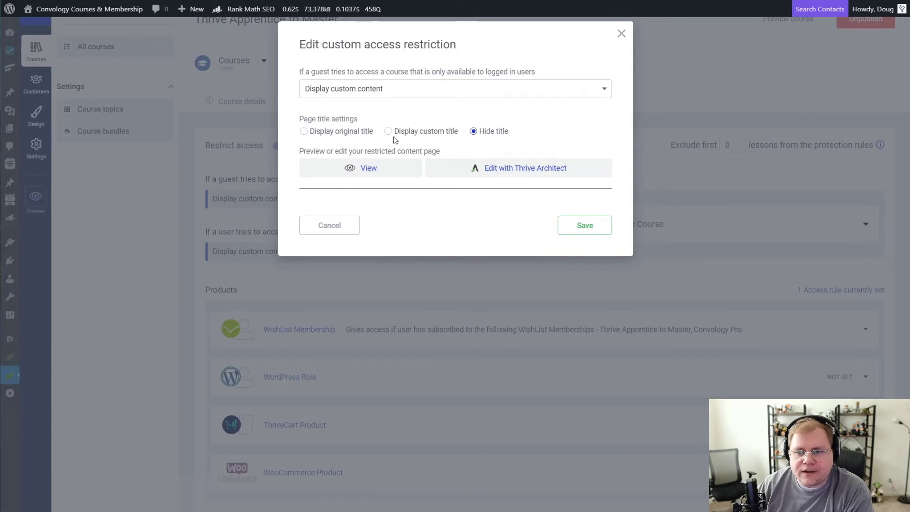
click(335, 135)
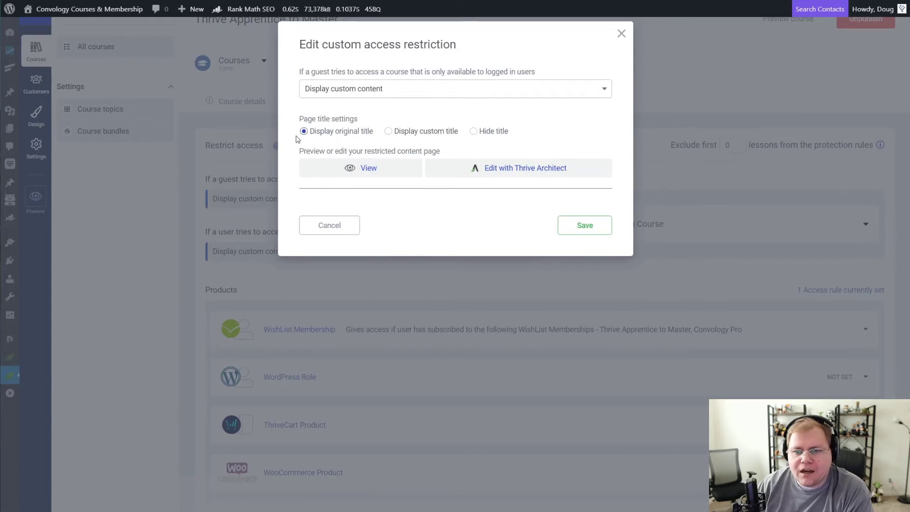
click(527, 169)
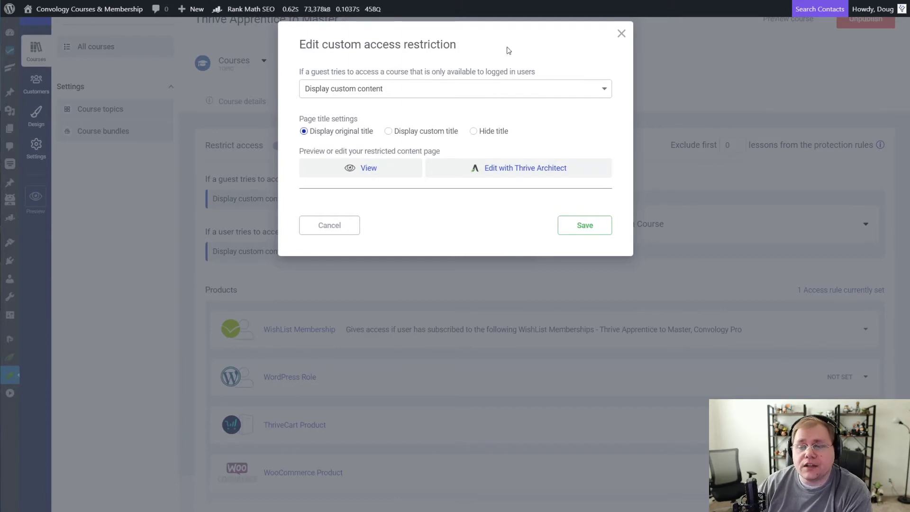
Step: Open the guest restricted page in Thrive Architect and inspect the Already enrolled button and element list
click(521, 168)
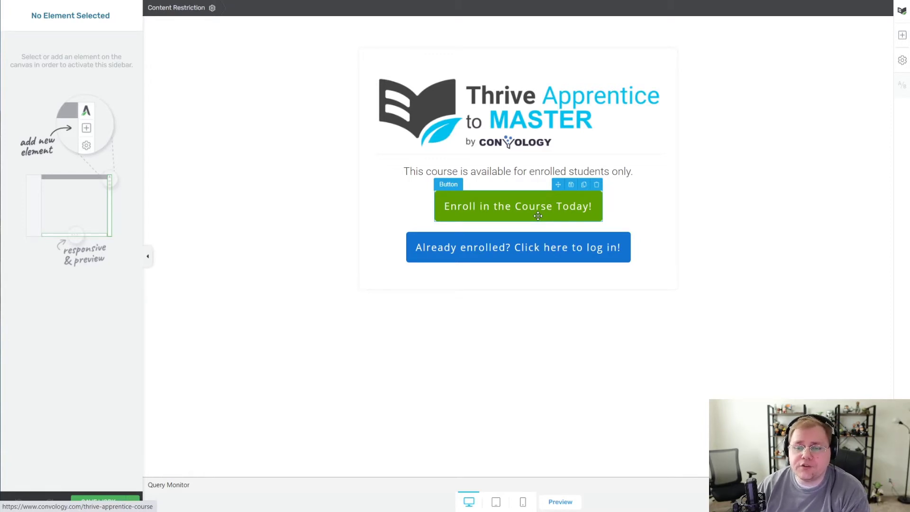
click(490, 260)
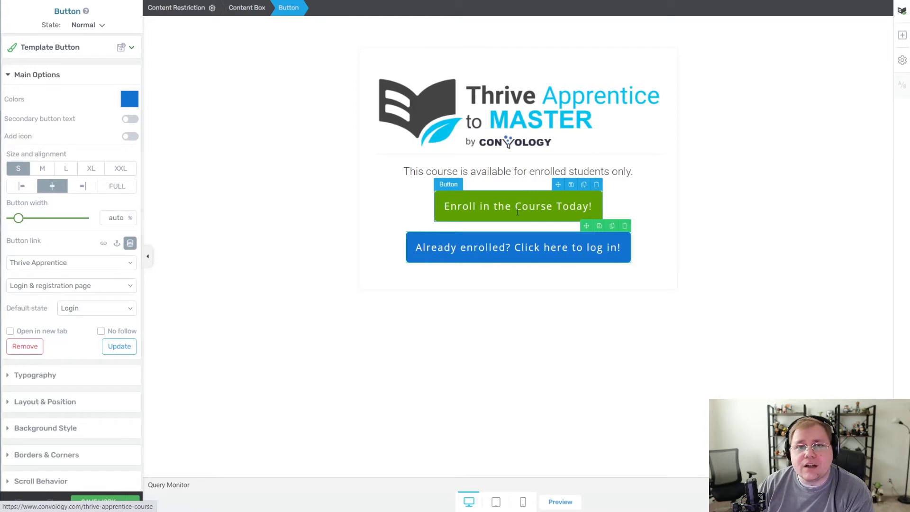
click(902, 37)
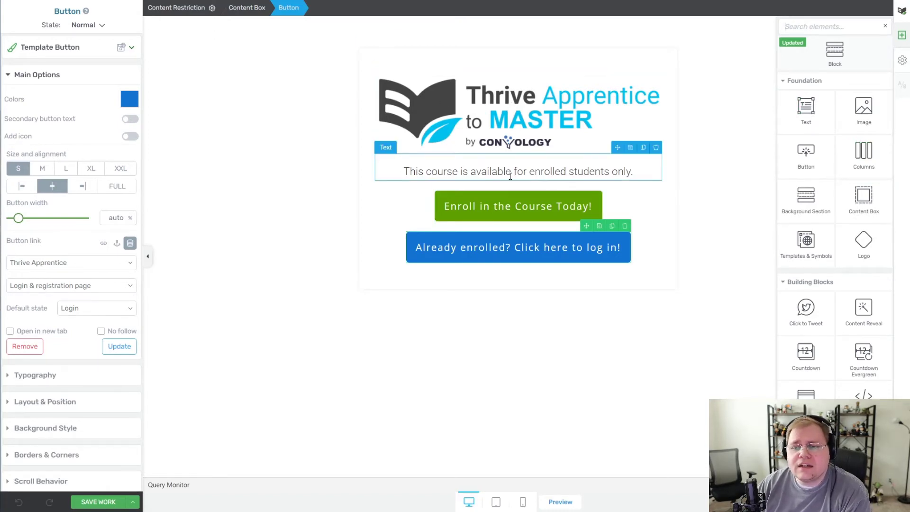
Step: Close the Architect editor and set the guest restriction to Redirect to custom page
click(568, 385)
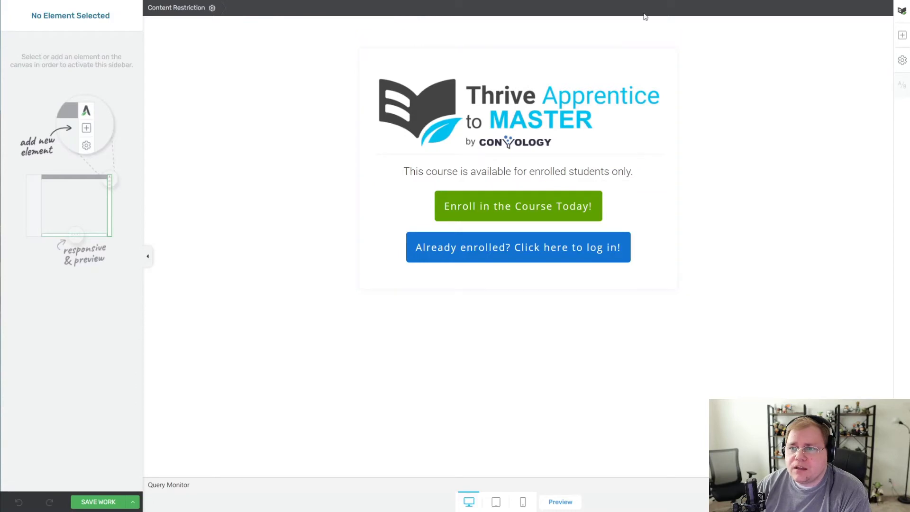
key(ctrl+w)
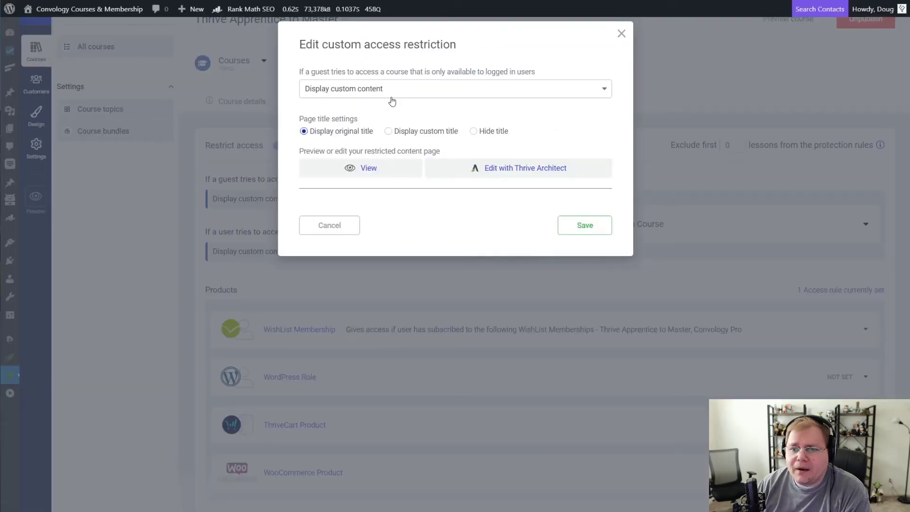
click(598, 90)
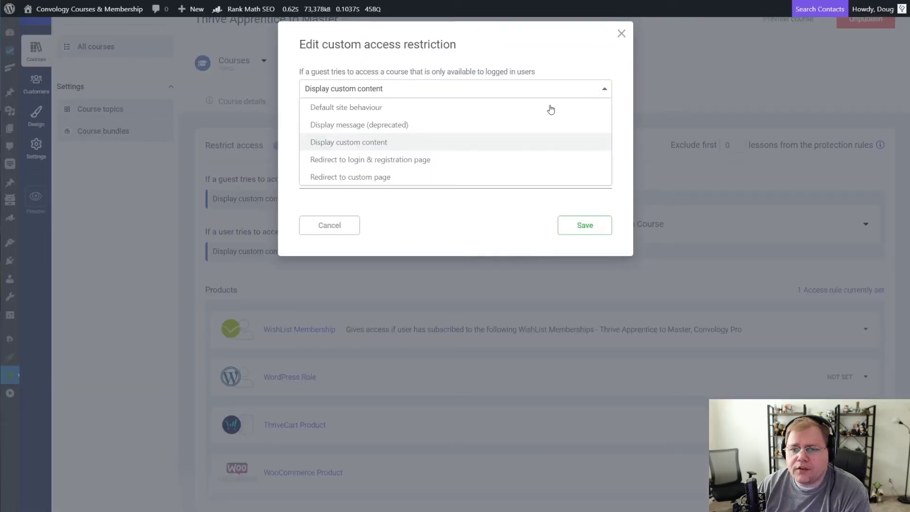
click(367, 177)
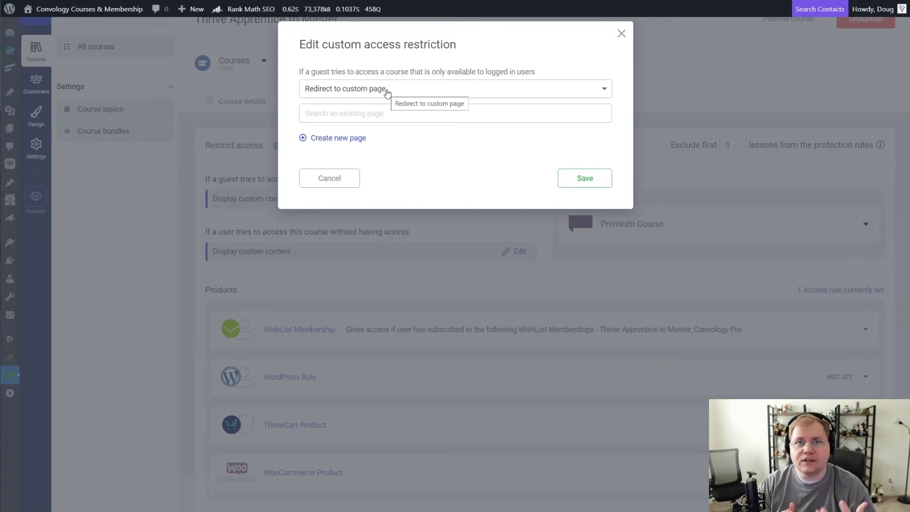
Step: Try Redirect to login & registration page, then close the guest settings without saving
click(396, 89)
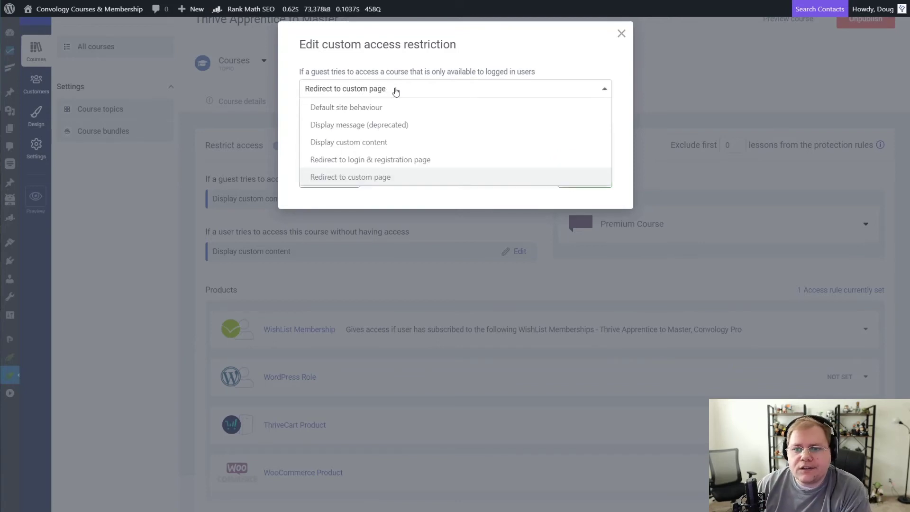
click(377, 160)
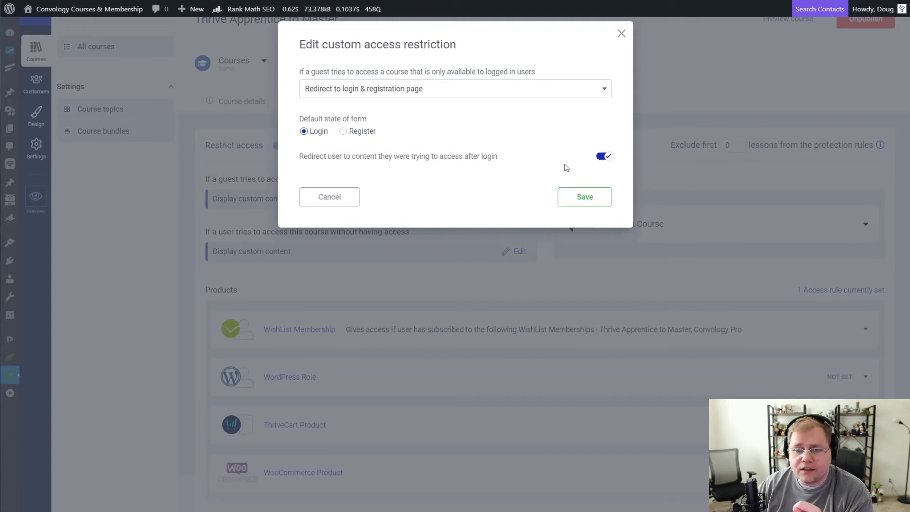
key(Escape)
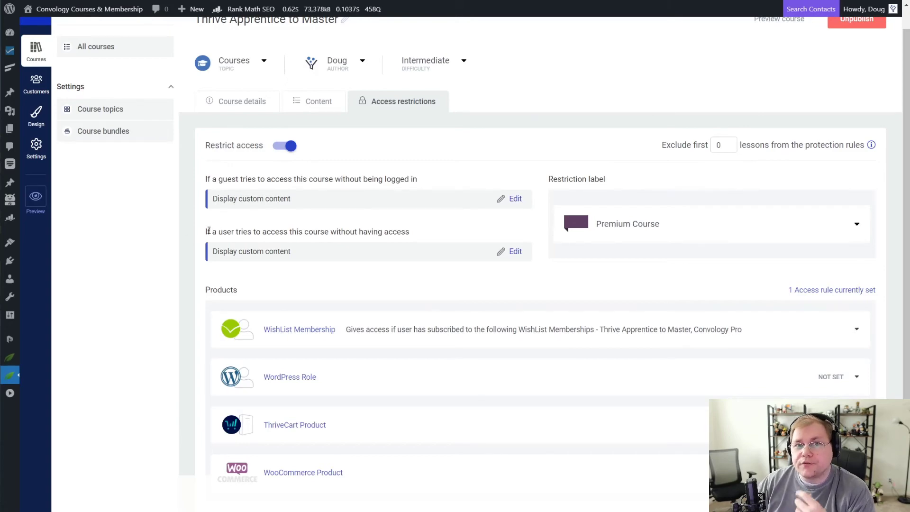
Step: Set the no-access users' rule to Display custom content and edit its page in Thrive Architect
click(513, 252)
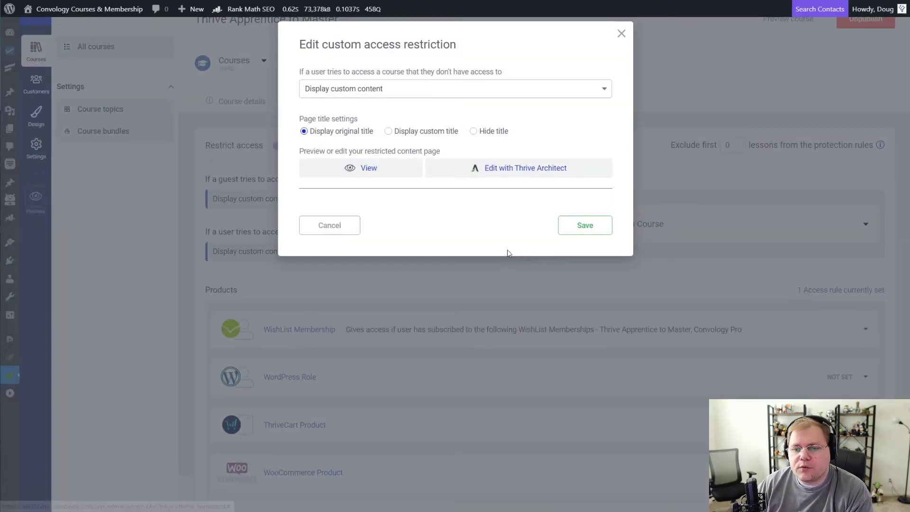
click(345, 92)
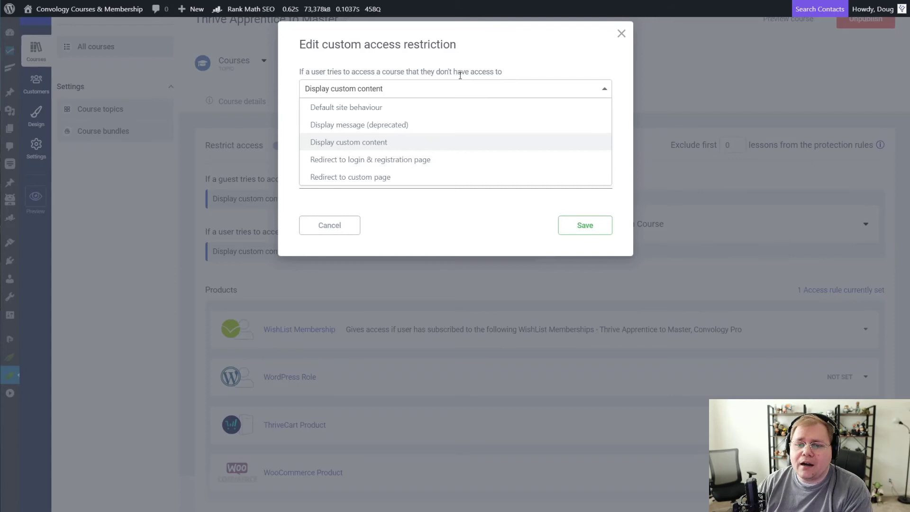
click(351, 143)
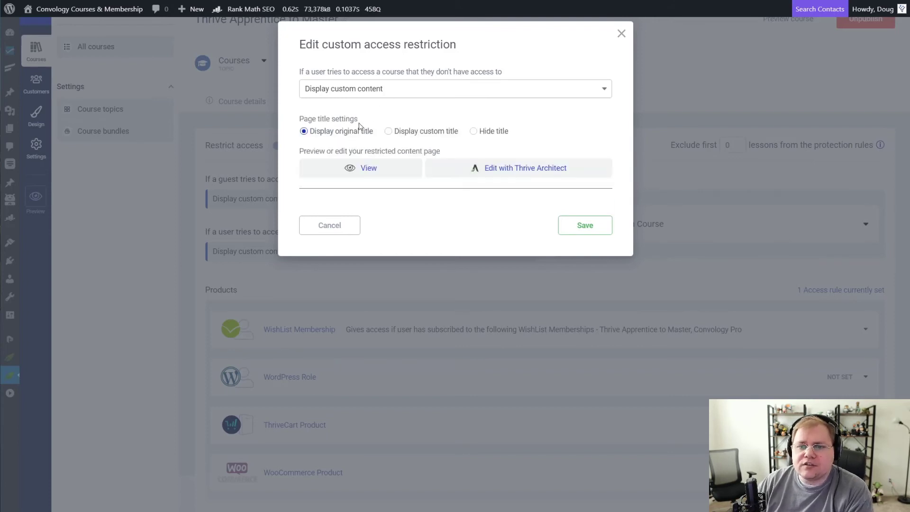
click(521, 174)
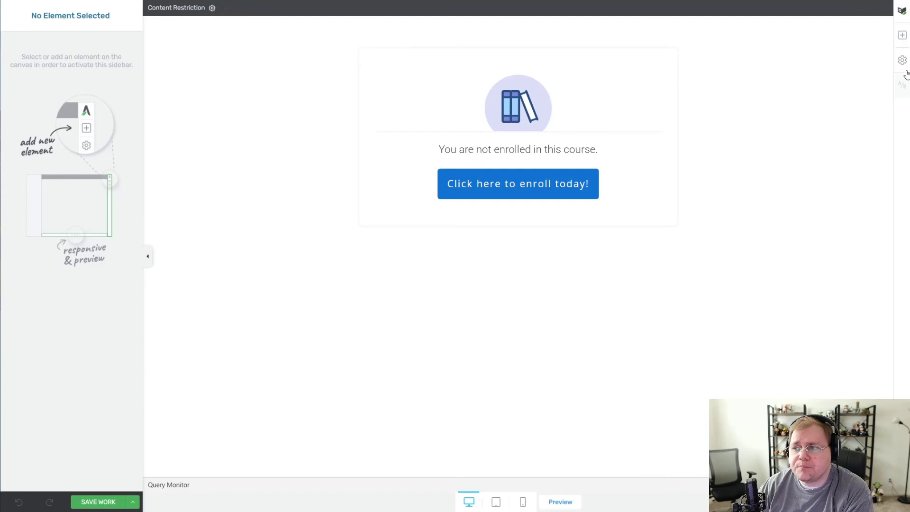
Step: Insert the Thrive Apprentice to MASTER logo image above the book icon, then delete the icon
click(900, 42)
drag(863, 106, 513, 94)
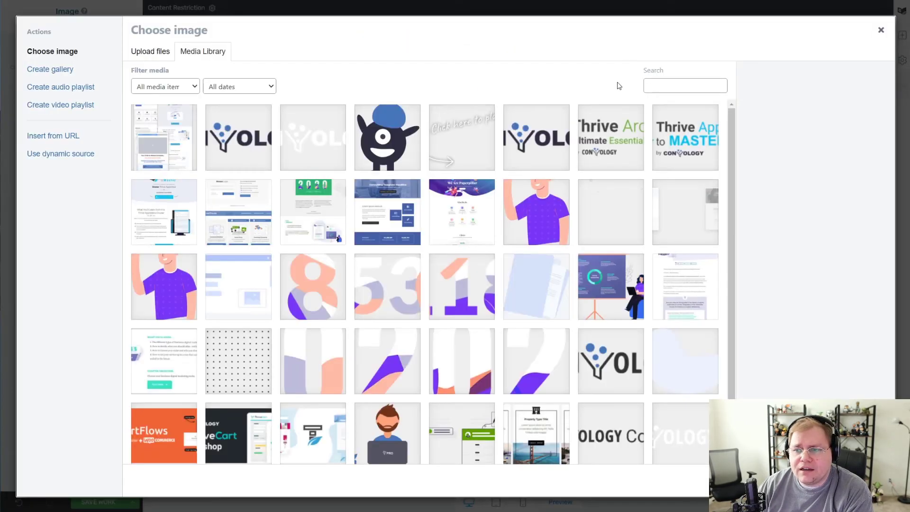
click(670, 149)
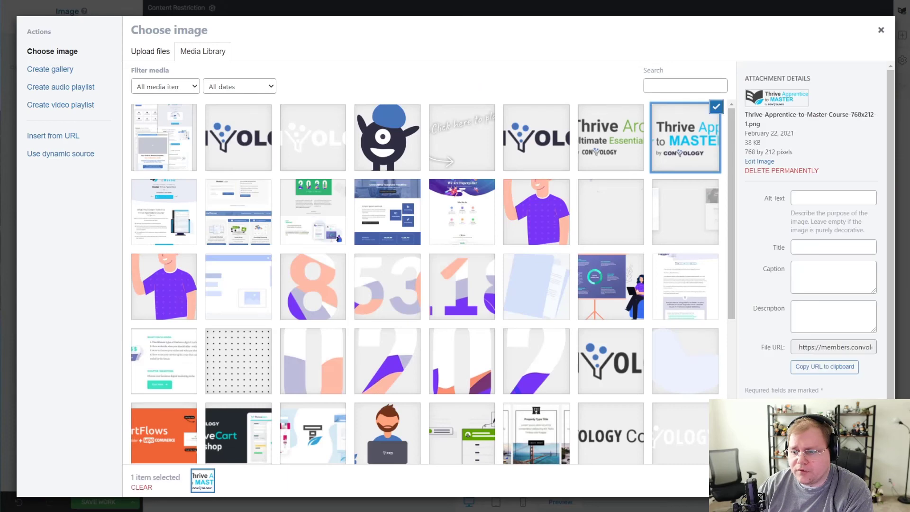
click(863, 484)
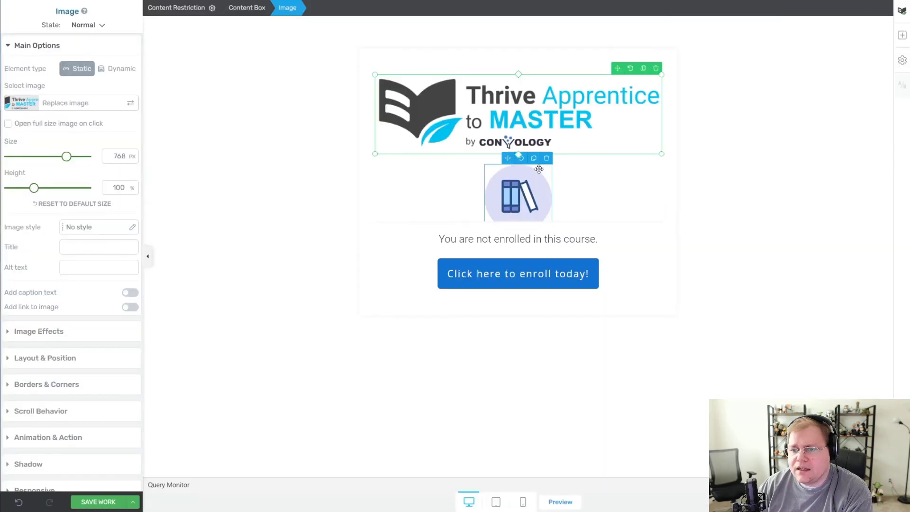
click(547, 159)
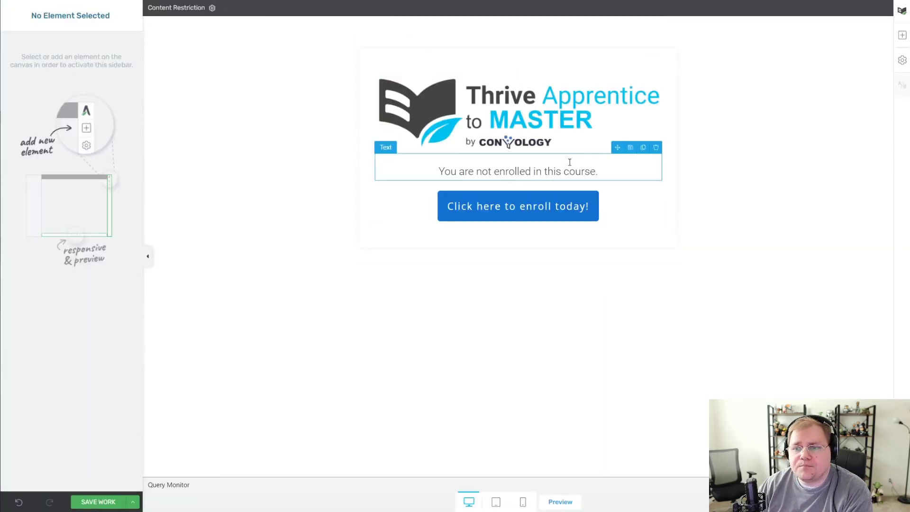
Step: Replace the not-enrolled message with 'This course is only available for registered students.'
drag(604, 170, 445, 181)
key(BackSpace)
text(Thi)
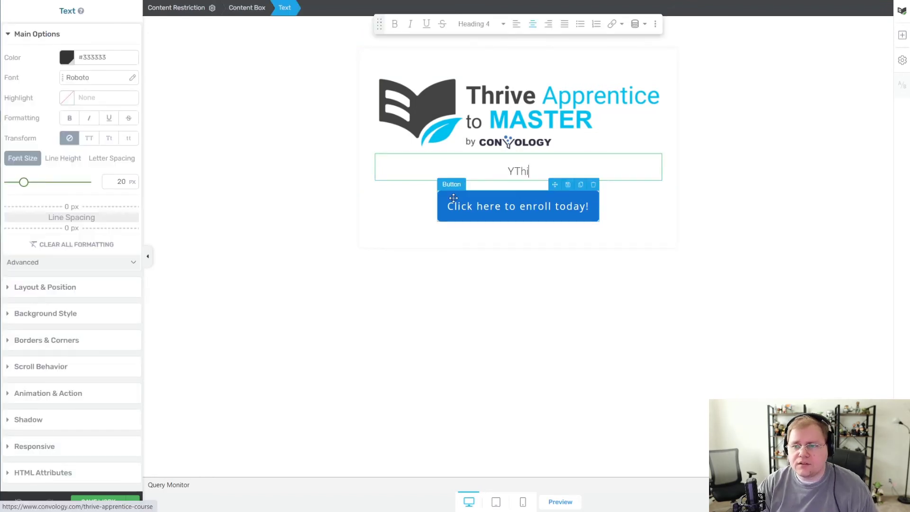
key(BackSpace)
key(BackSpace)
key(BackSpace)
text(This cour)
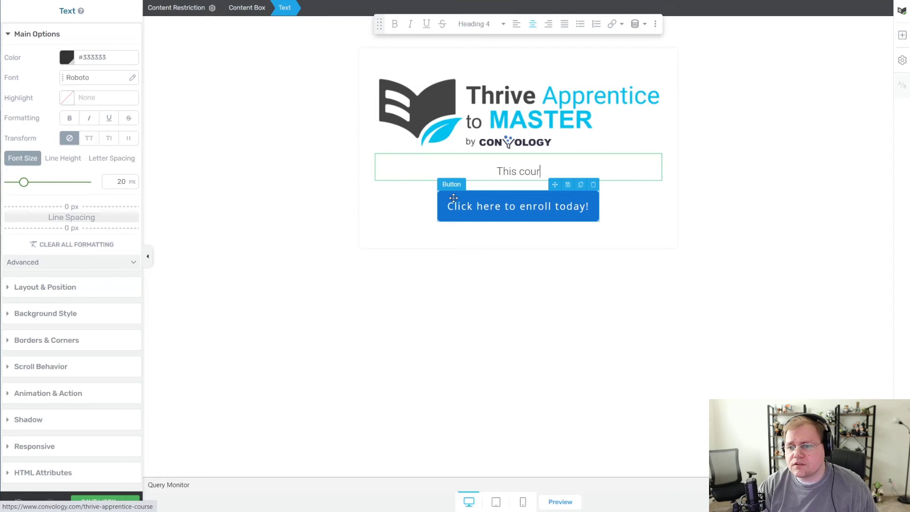
text(se is only available fo)
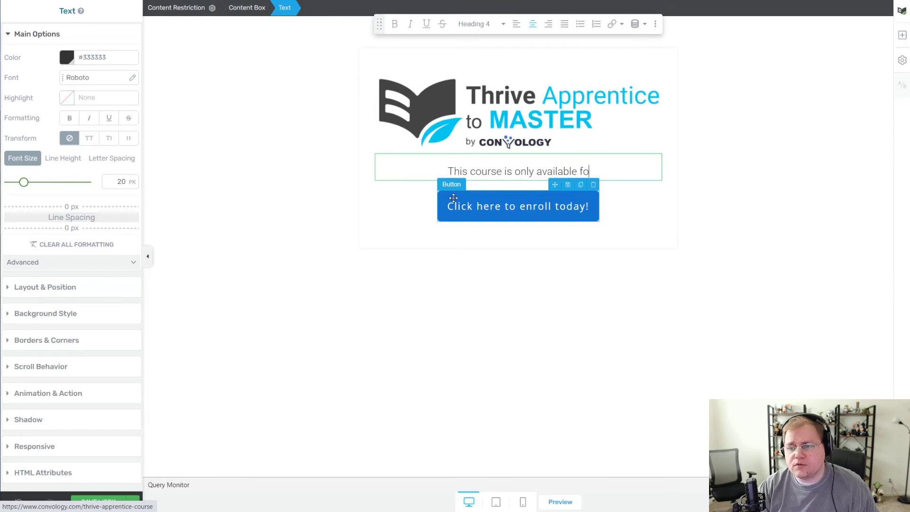
text(r regi)
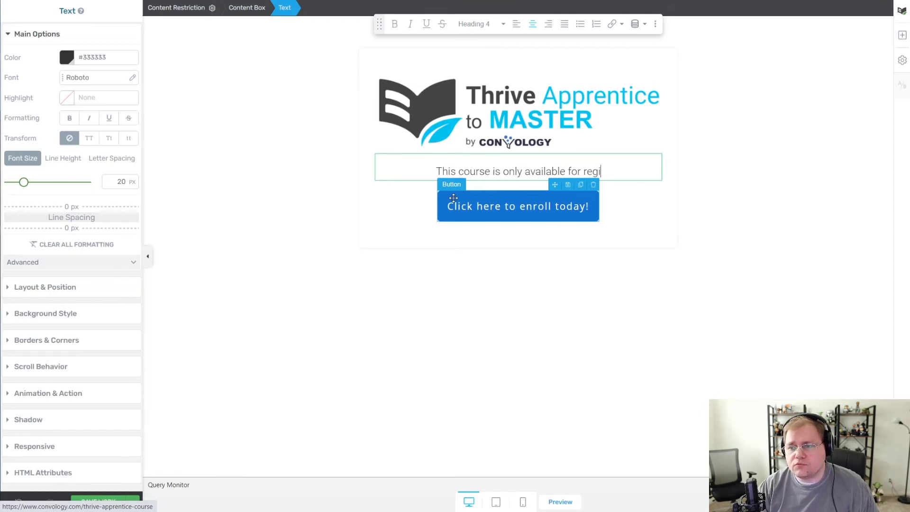
text(stered students.)
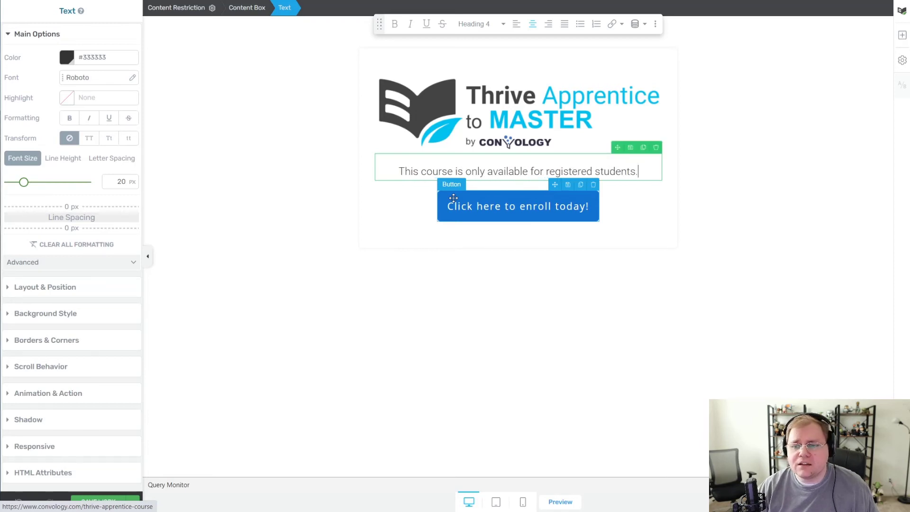
click(509, 257)
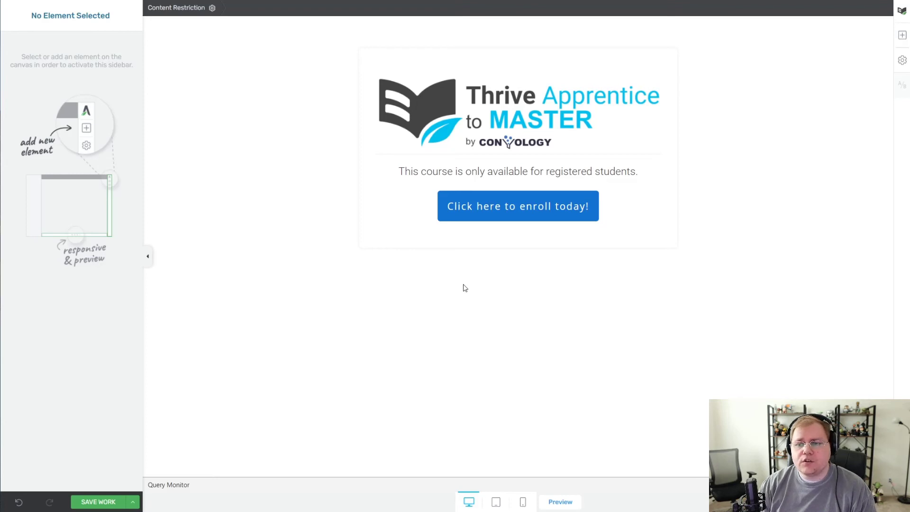
Step: Add a centred text line 'Have any questions? email me!' below the enroll button
click(902, 35)
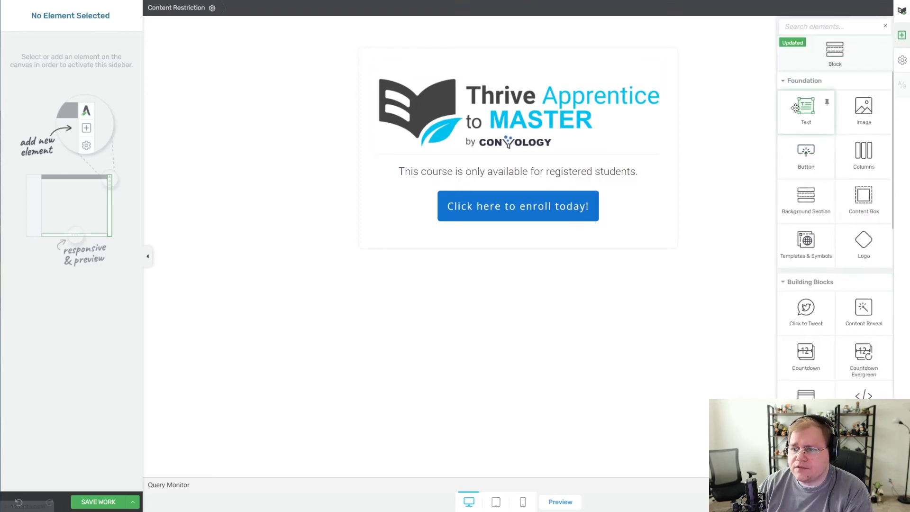
drag(795, 108, 506, 247)
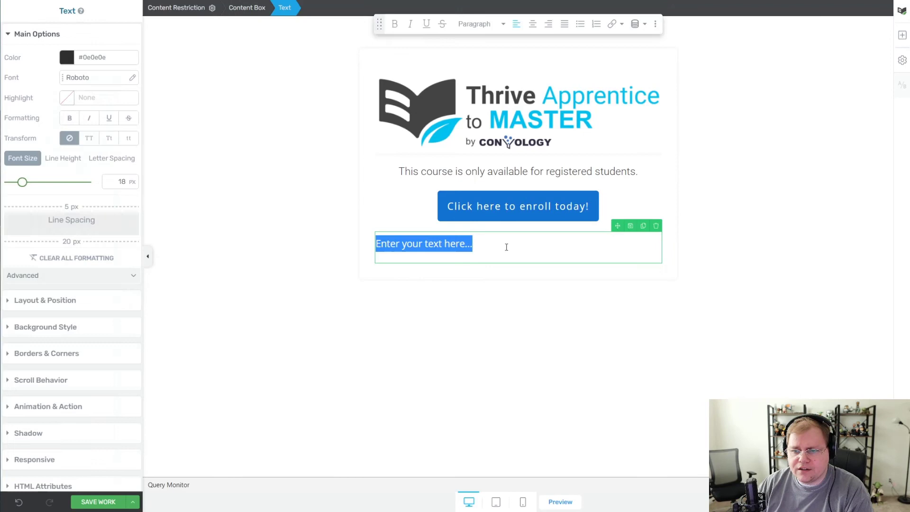
text(have any questi)
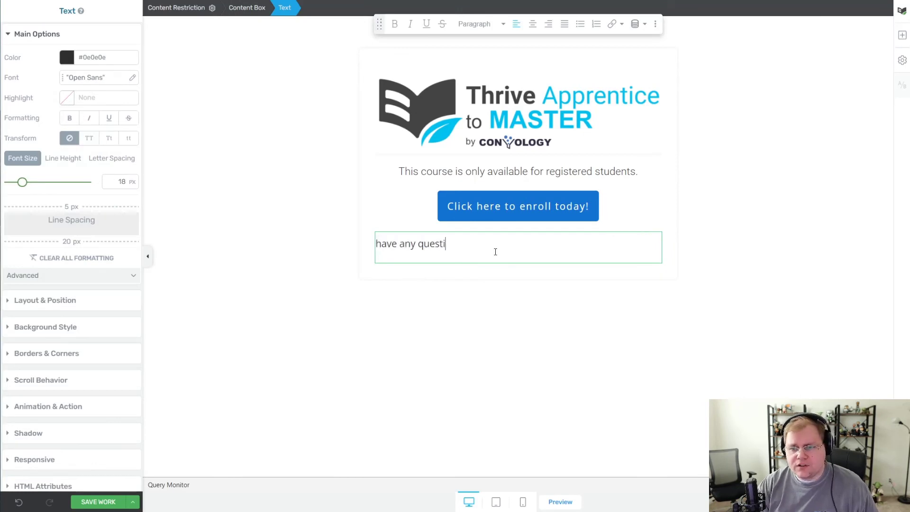
text(ons? email me!)
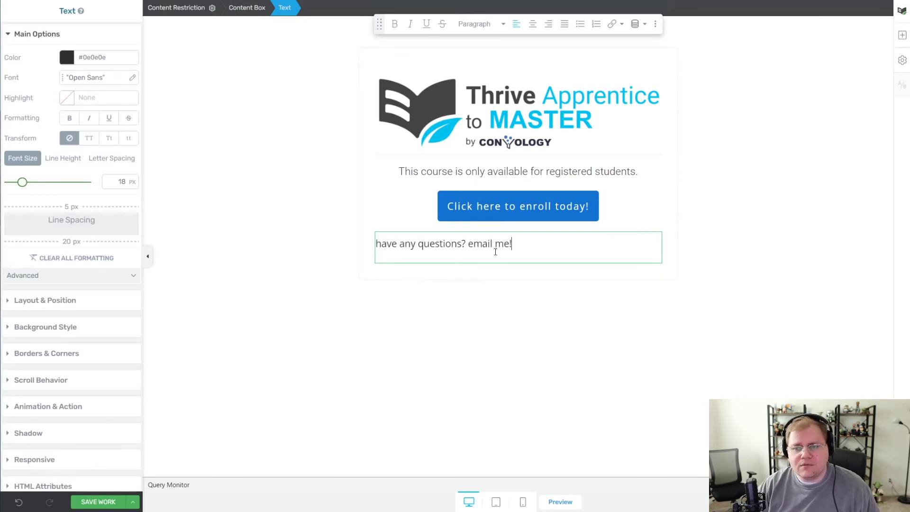
drag(463, 244, 516, 244)
click(485, 250)
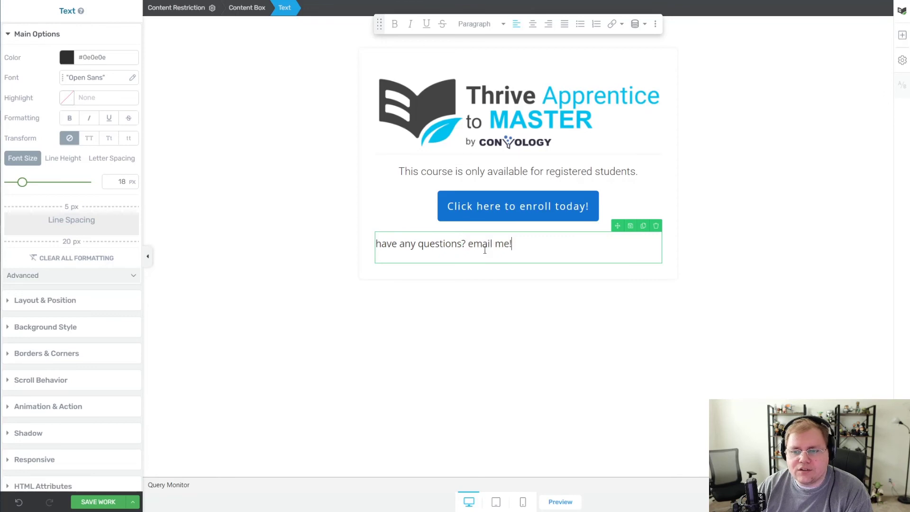
click(533, 24)
drag(455, 245, 447, 244)
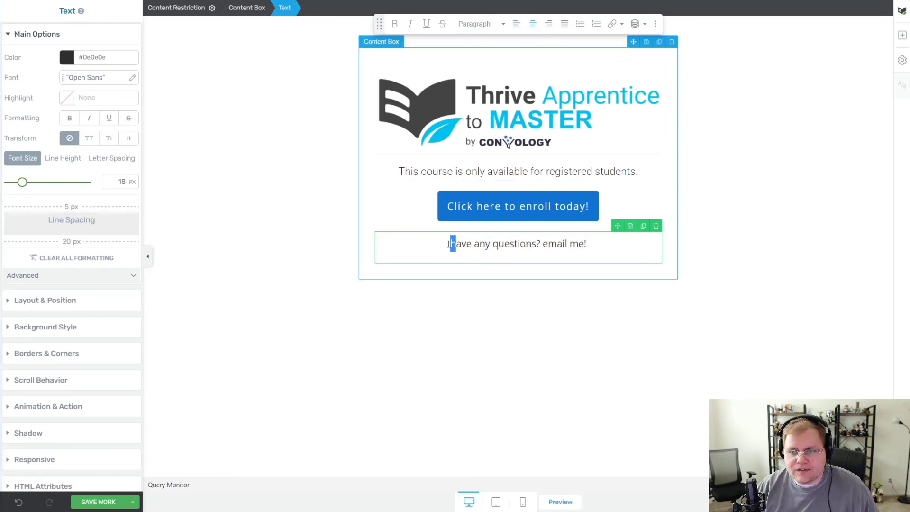
text(H)
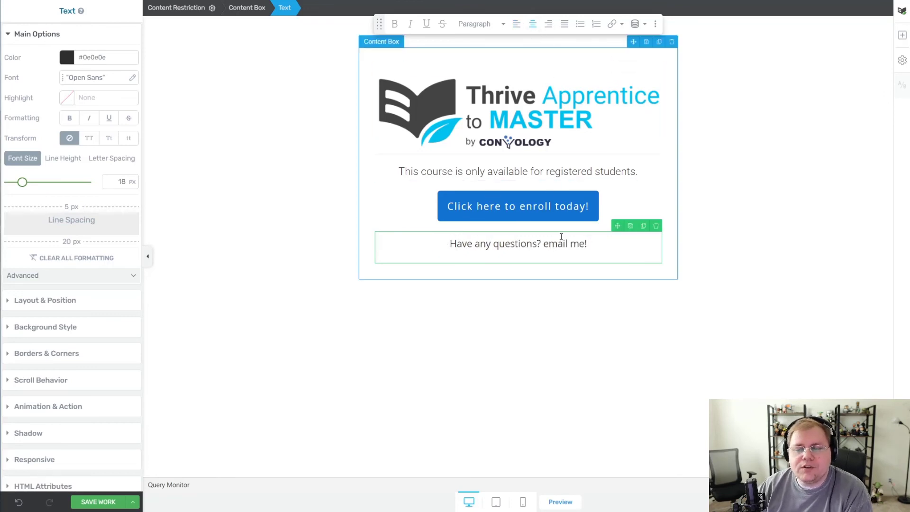